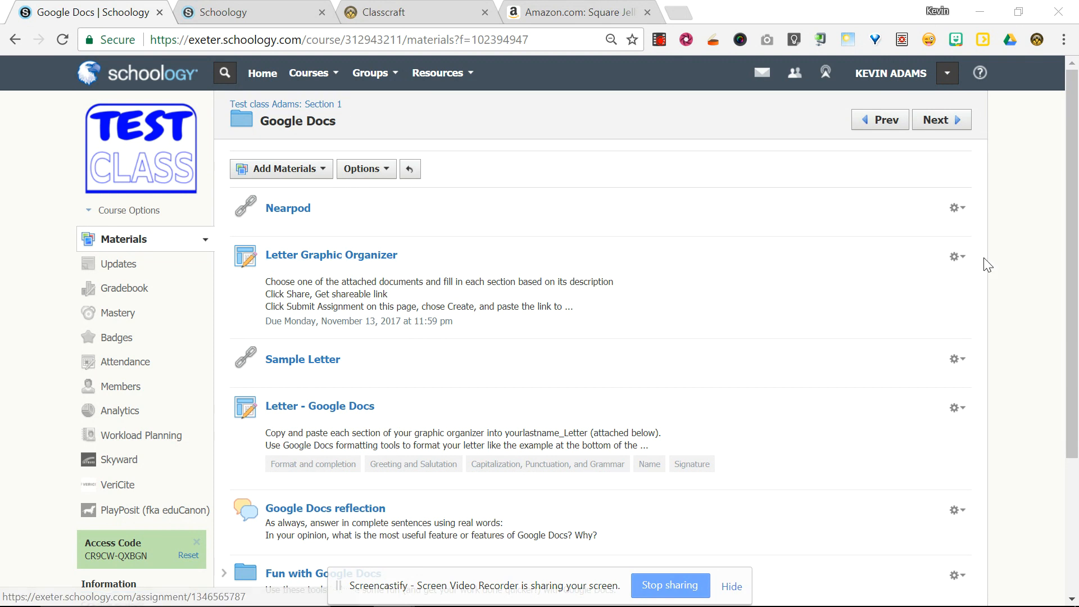
# - Open the Letter Graphic Organizer assignment and make a copy of its Main Classcraft Character organizer document
pyautogui.click(956, 258)
pyautogui.click(365, 259)
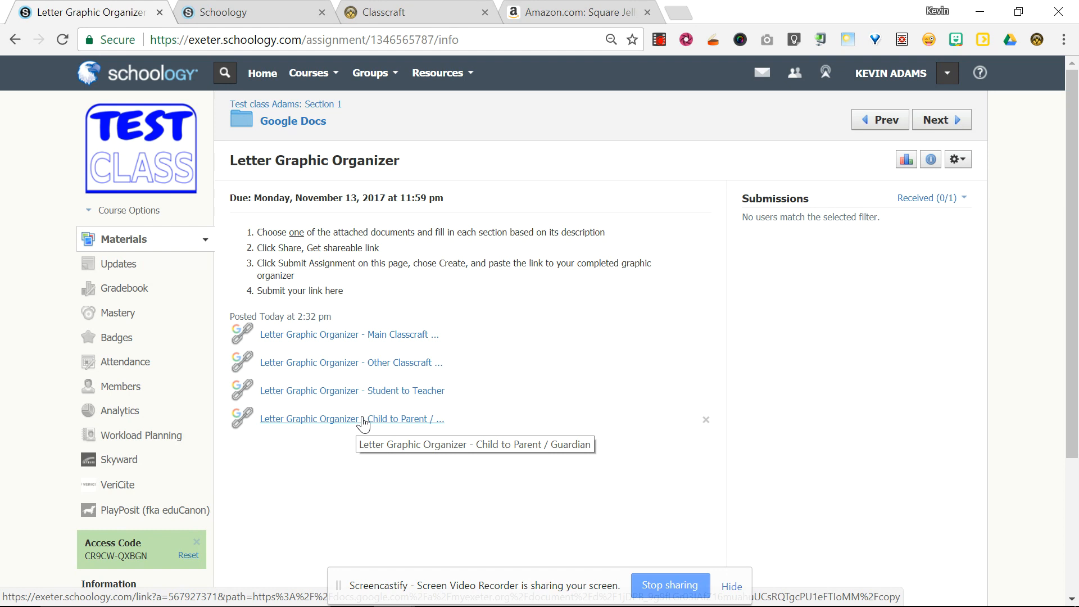
pyautogui.click(340, 336)
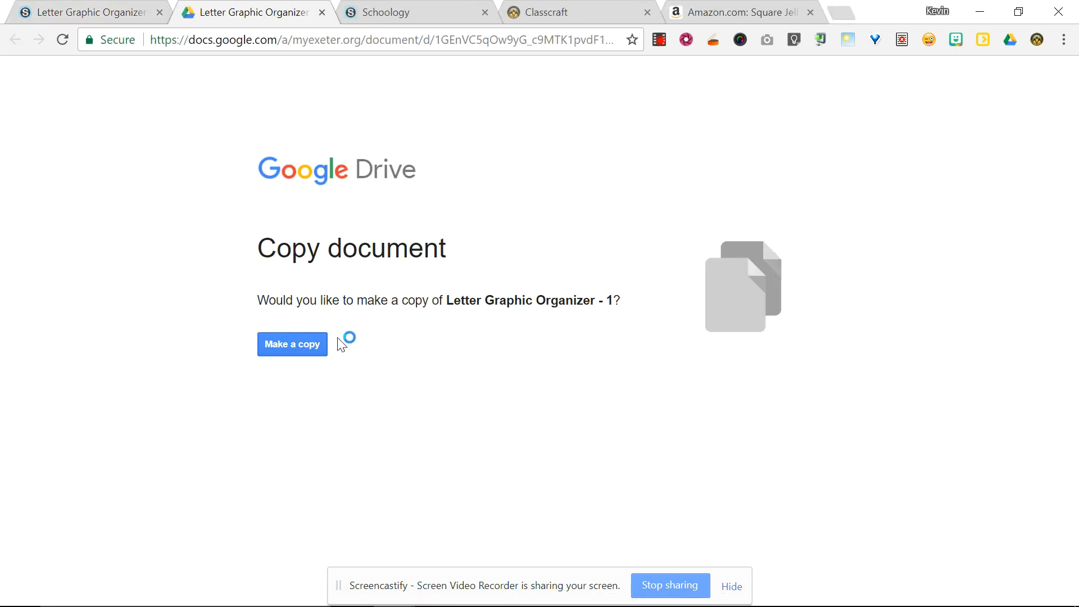
pyautogui.click(316, 348)
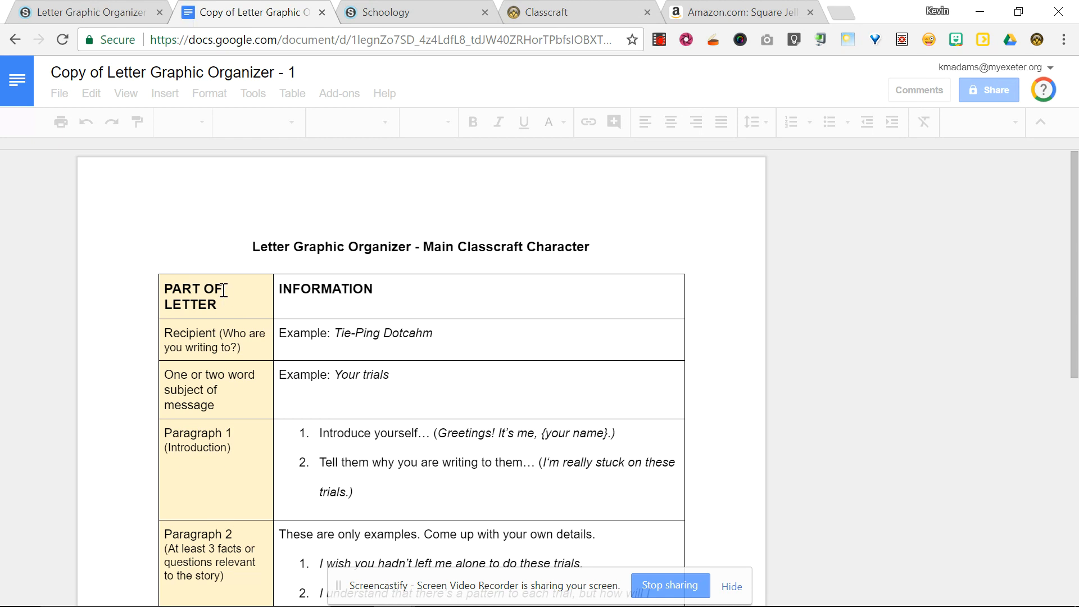
pyautogui.moveTo(1074, 230); pyautogui.dragTo(211, 298)
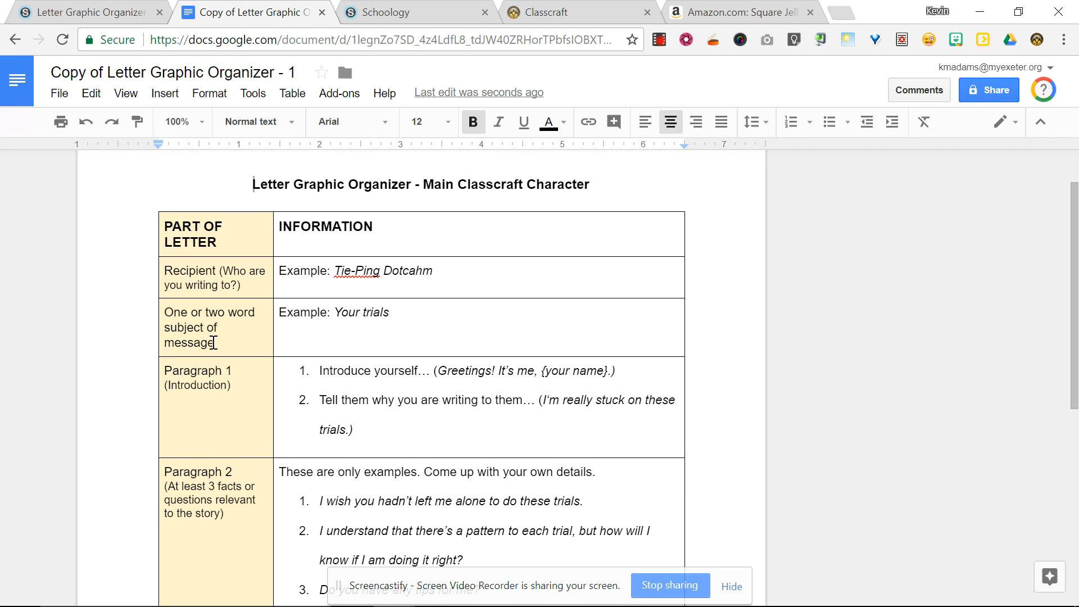
pyautogui.moveTo(441, 272); pyautogui.dragTo(338, 277)
pyautogui.click(444, 273)
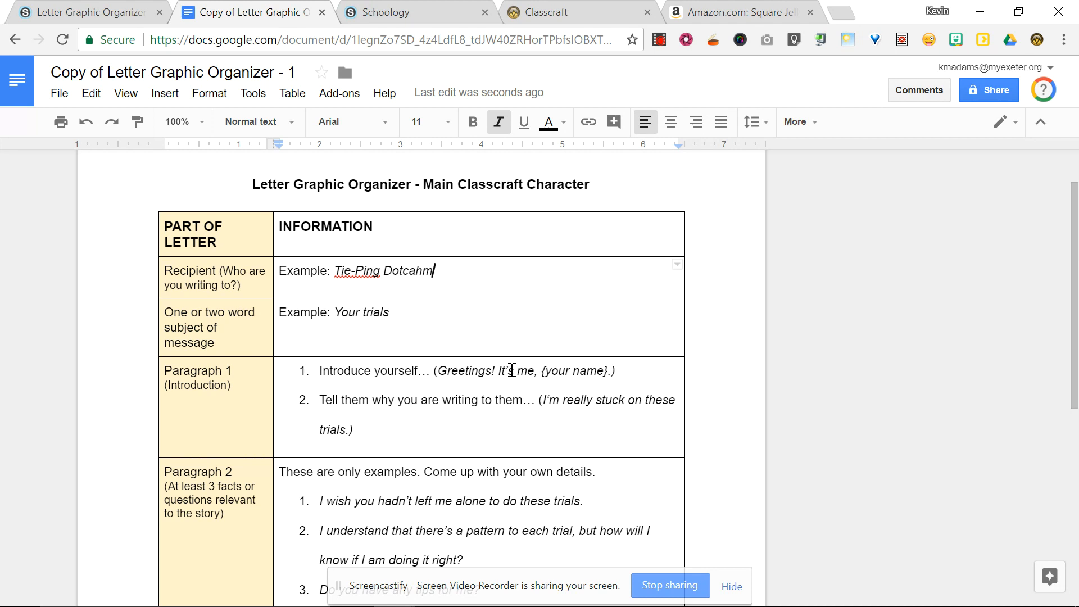
# - Replace the {your name} placeholder in the Paragraph 1 greeting with the writer's first name
pyautogui.click(604, 372)
pyautogui.hotkey('ctrl', 'shift', 'Left')
pyautogui.hotkey('ctrl', 'shift', 'Left')
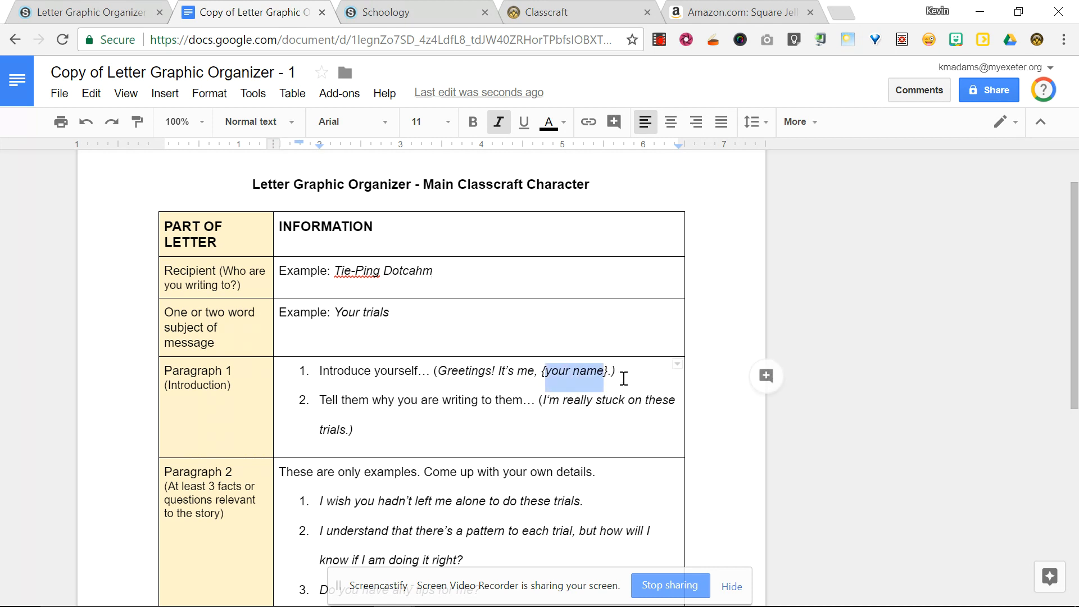
pyautogui.press('Right')
pyautogui.hotkey('shift', 'Right')
pyautogui.hotkey('ctrl', 'shift', 'Left')
pyautogui.hotkey('ctrl', 'shift', 'Left')
pyautogui.hotkey('ctrl', 'shift', 'Left')
pyautogui.write('Kevin')
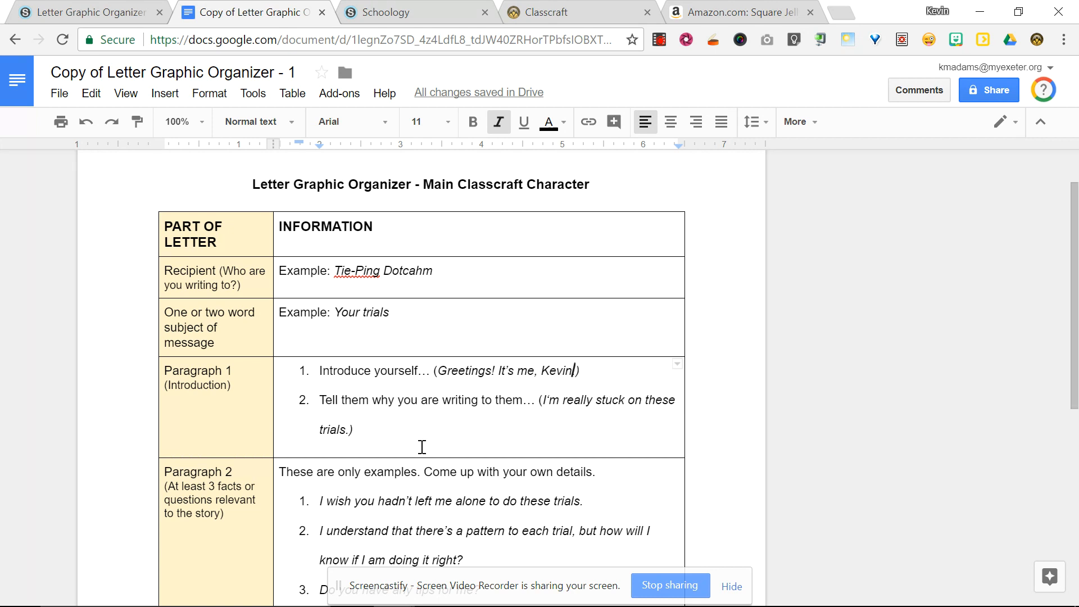
# - Replace "Summary sentence" in Paragraph 3 with italic "I really hope you can help me with these trials. They are unlike anything I have seen before."
pyautogui.moveTo(1073, 308); pyautogui.dragTo(1074, 392)
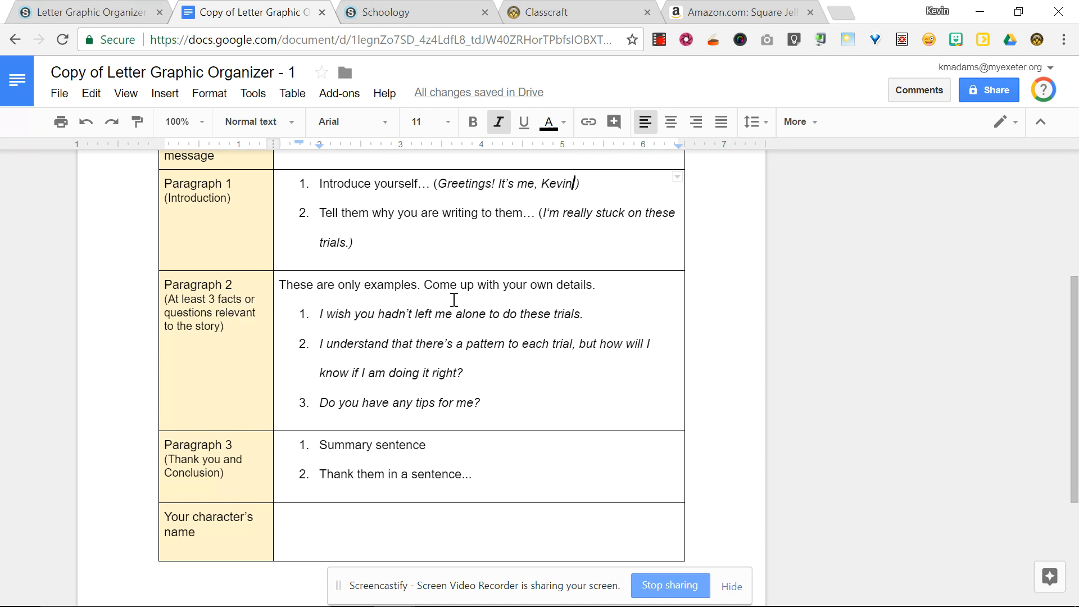
pyautogui.click(351, 315)
pyautogui.doubleClick(477, 445)
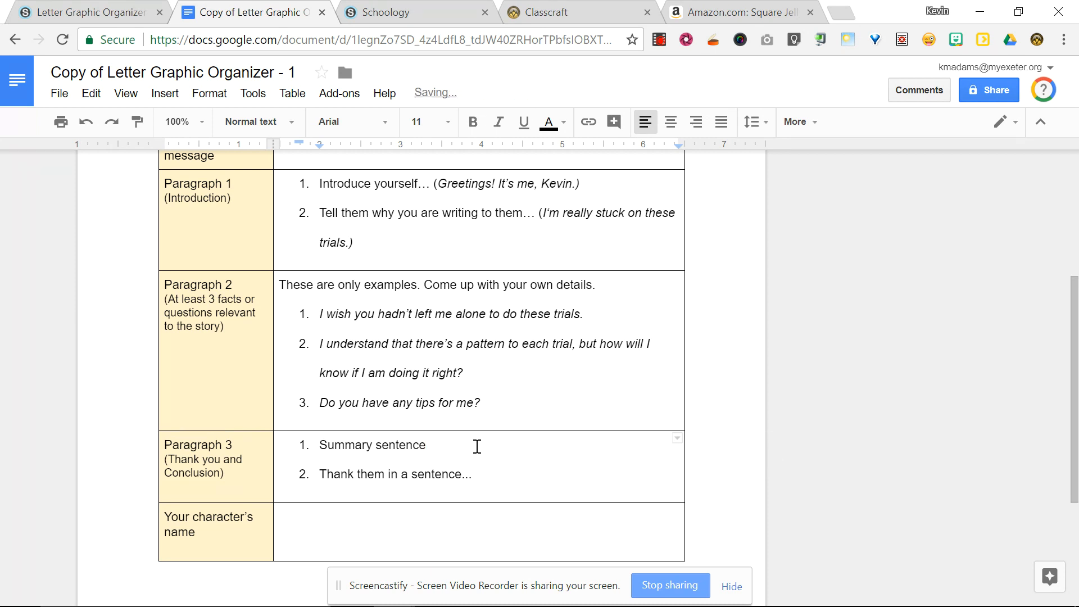
pyautogui.hotkey('ctrl', 'shift', 'Left')
pyautogui.hotkey('ctrl', 'shift', 'Left')
pyautogui.write('I')
pyautogui.press('BackSpace')
pyautogui.hotkey('ctrl', 'i')
pyautogui.write('I really hope you can help me with these trials,')
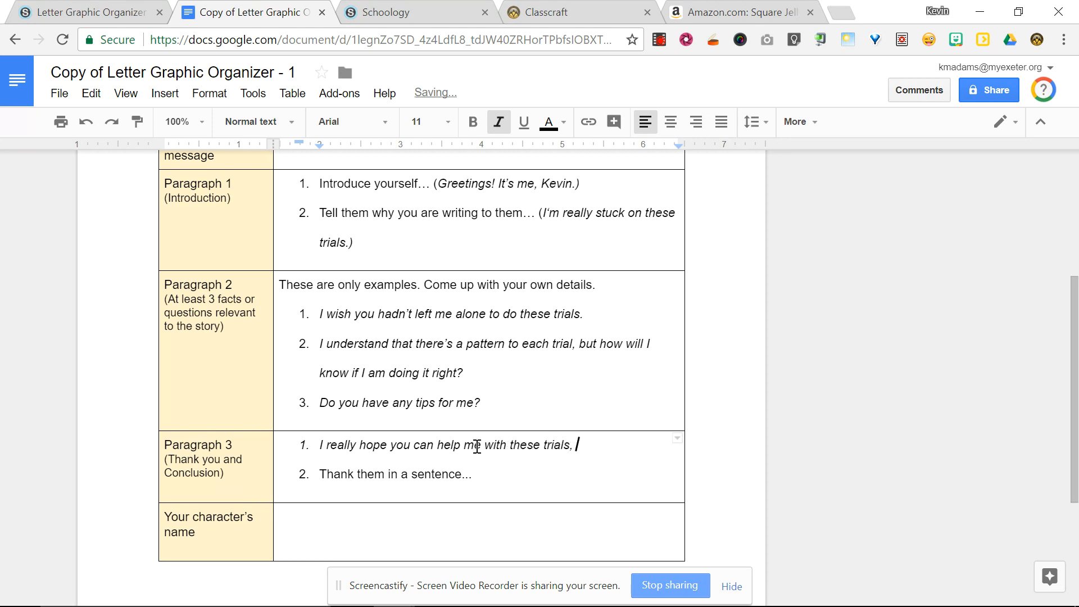
pyautogui.press('BackSpace')
pyautogui.press('BackSpace')
pyautogui.write('They are unlike anything I have seen be')
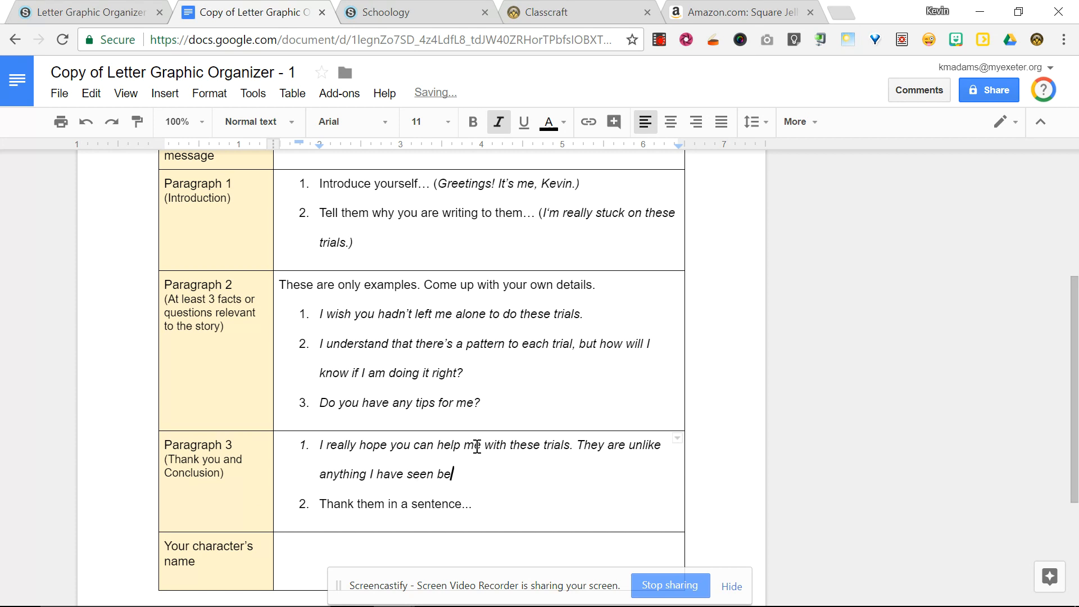
pyautogui.write('fore.')
# - Replace "Thank them in a sentence..." in Paragraph 3 with the italic sentence "I really appreciate your help."
pyautogui.press('Down')
pyautogui.hotkey('ctrl', 'shift', 'Left')
pyautogui.hotkey('ctrl', 'shift', 'Left')
pyautogui.hotkey('ctrl', 'shift', 'Left')
pyautogui.hotkey('ctrl', 'shift', 'Left')
pyautogui.hotkey('ctrl', 'shift', 'Left')
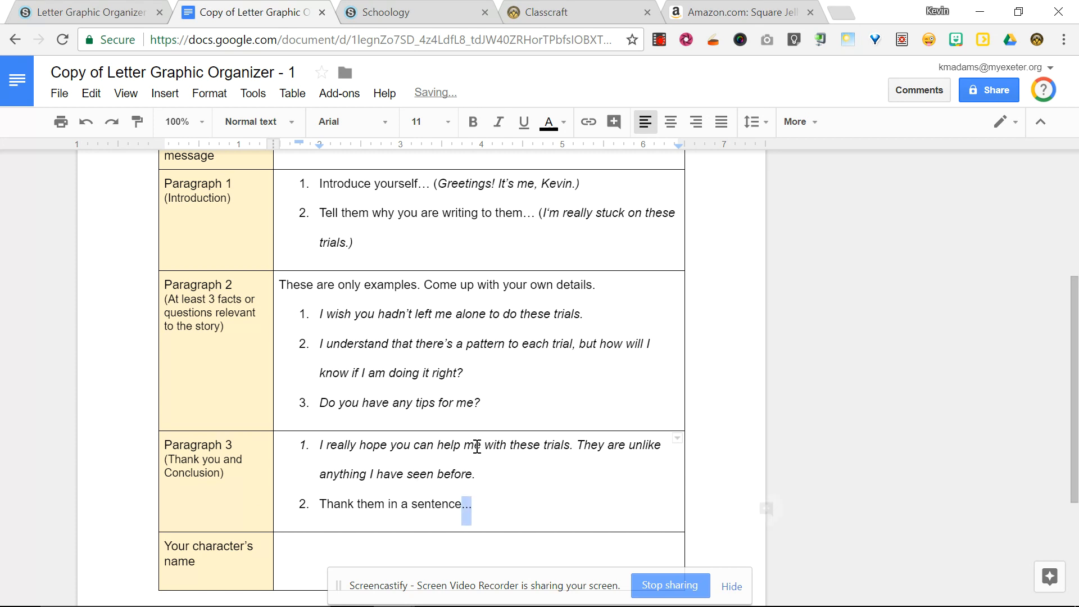
pyautogui.hotkey('ctrl', 'shift', 'Left')
pyautogui.press('BackSpace')
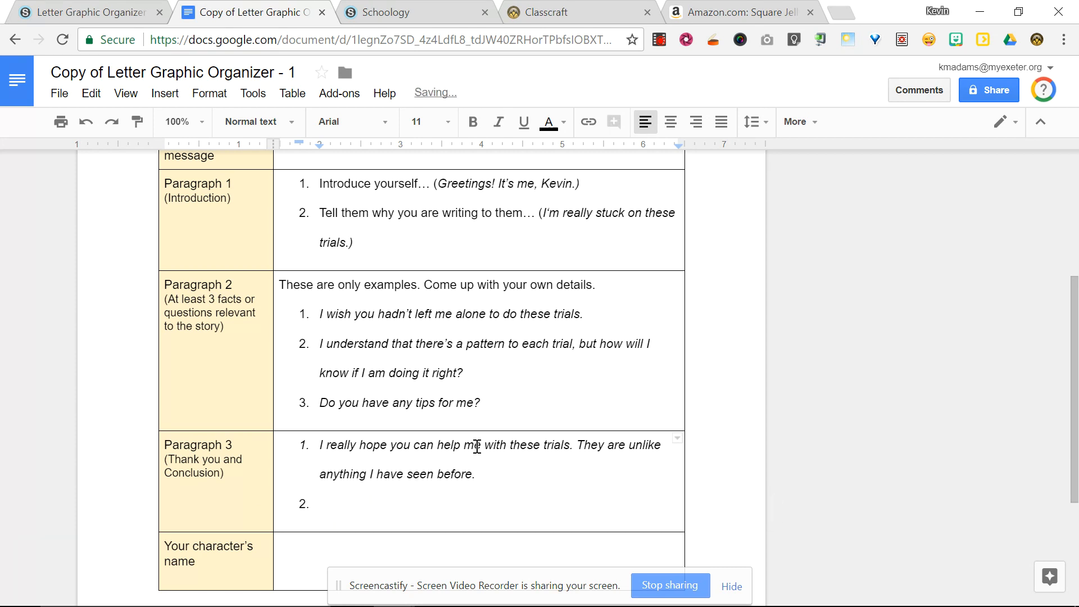
pyautogui.hotkey('ctrl', 'i')
pyautogui.write('I realy app')
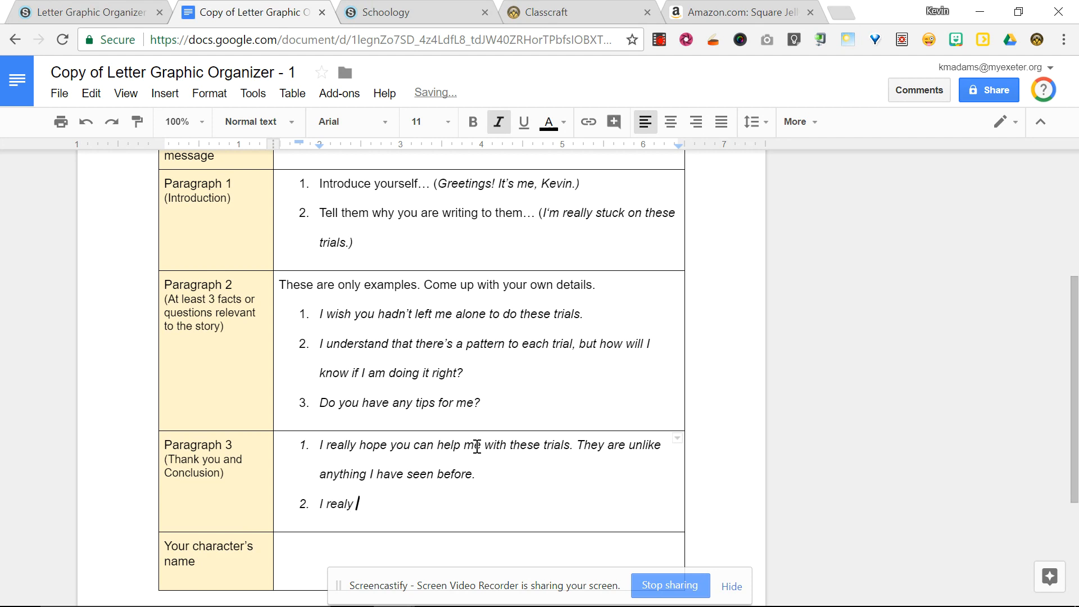
pyautogui.press('Left')
pyautogui.press('Left')
pyautogui.press('Left')
pyautogui.press('Left')
pyautogui.write('ly appreciate your help.')
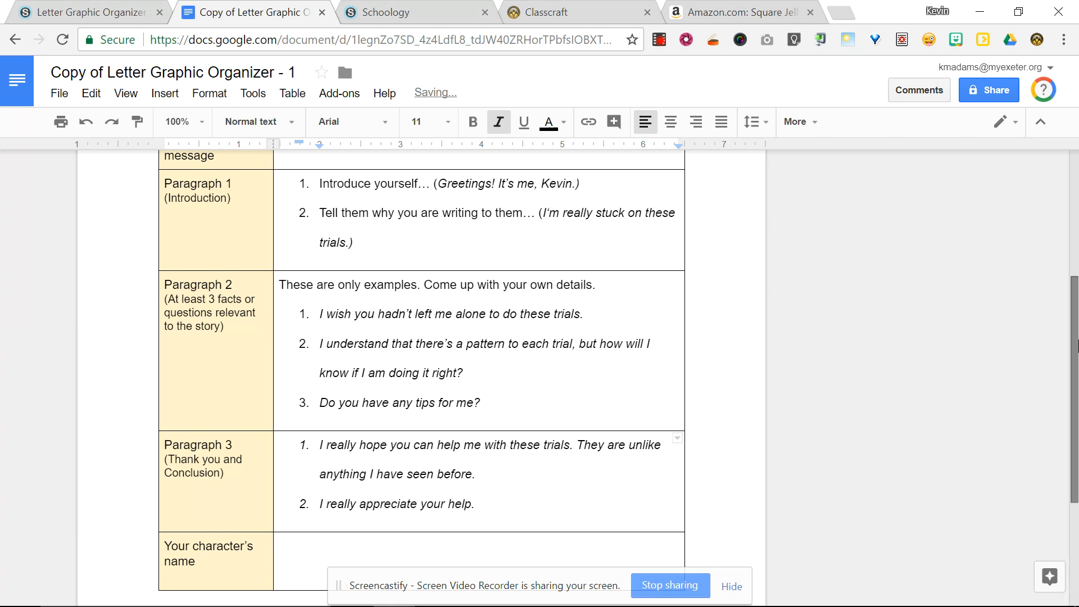
# - Add "of Appslandia" after the first name in the Paragraph 1 greeting
pyautogui.moveTo(1077, 346); pyautogui.dragTo(795, 436)
pyautogui.click(519, 465)
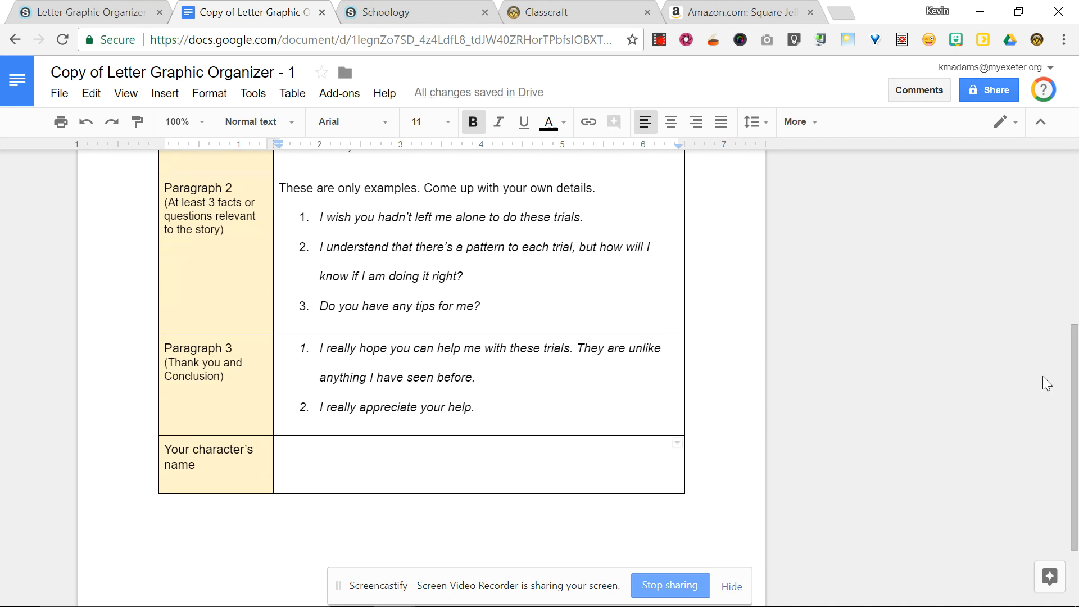
pyautogui.moveTo(1074, 365); pyautogui.dragTo(1071, 306)
pyautogui.doubleClick(554, 205)
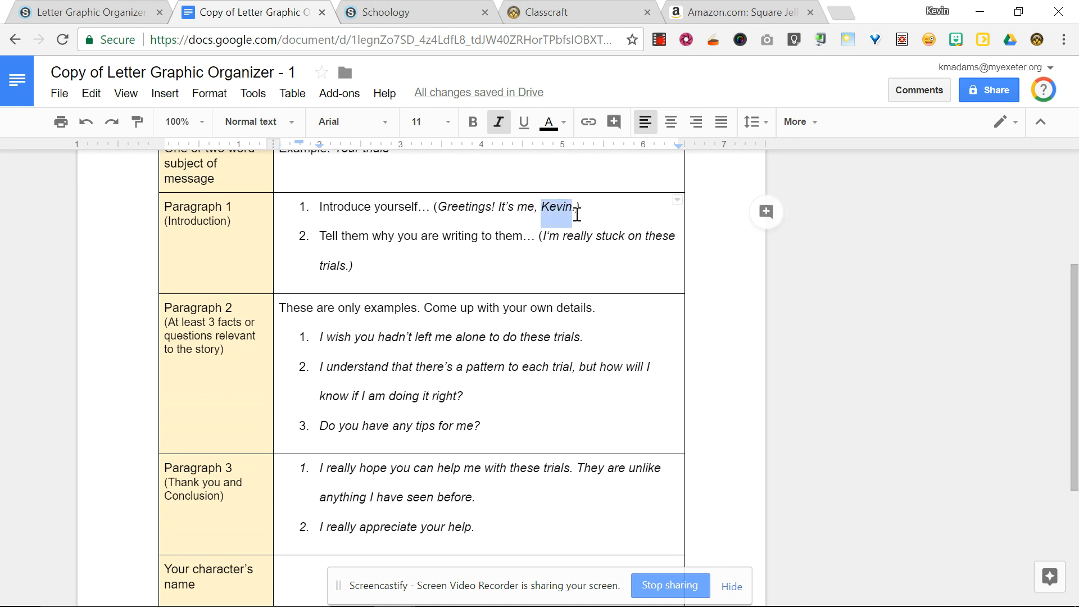
pyautogui.click(577, 214)
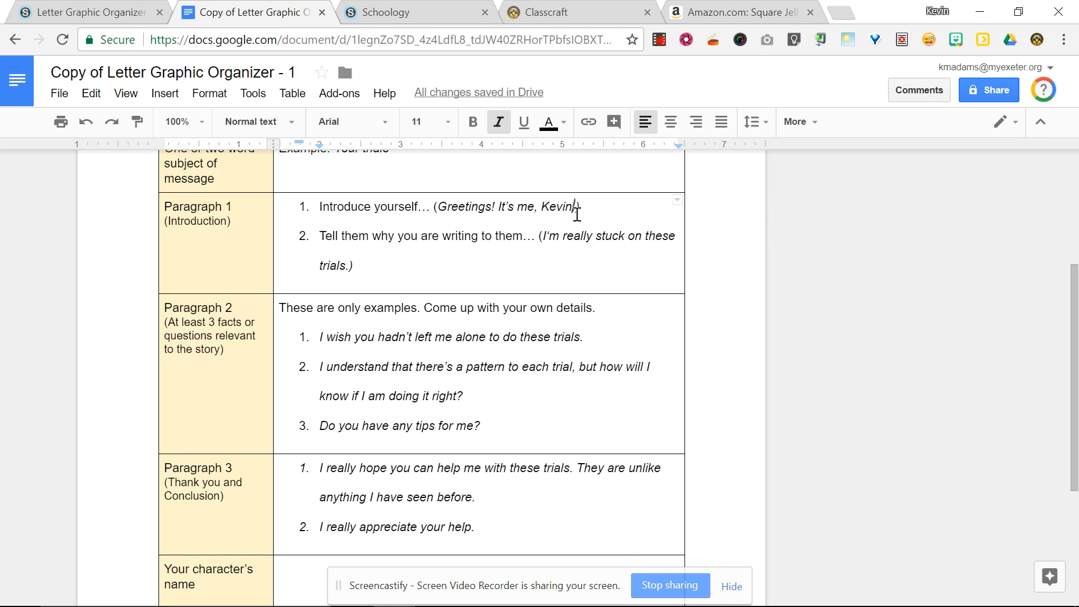
pyautogui.write('of Appl')
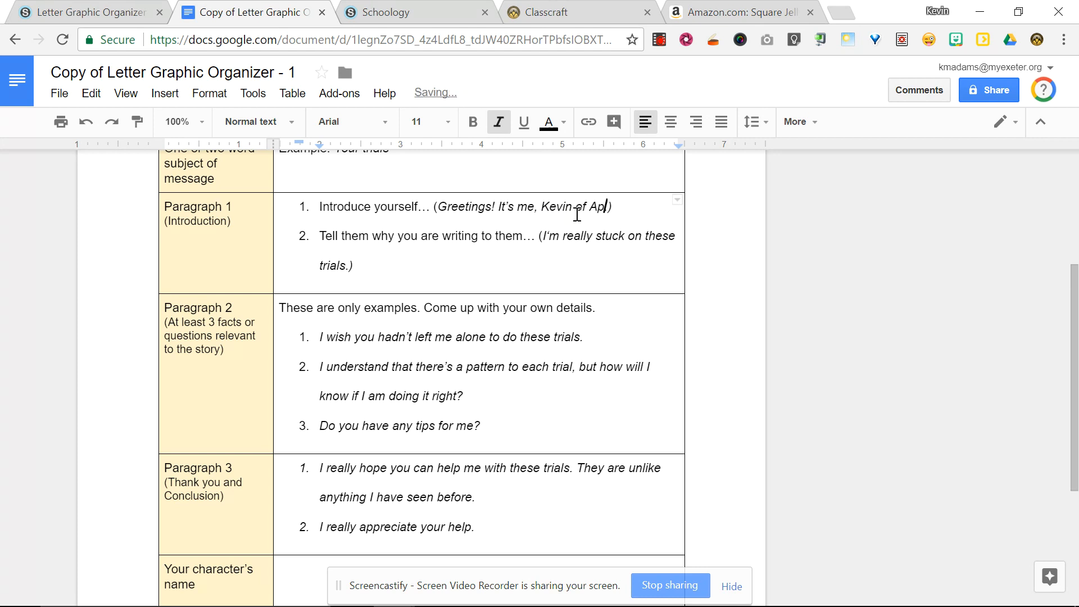
pyautogui.write('s')
pyautogui.press('BackSpace')
pyautogui.press('BackSpace')
pyautogui.write('slandia')
# - Copy the full character name from the Paragraph 1 greeting into the "Your character's name" row of the table
pyautogui.doubleClick(555, 208)
pyautogui.hotkey('ctrl', 'shift', 'Right')
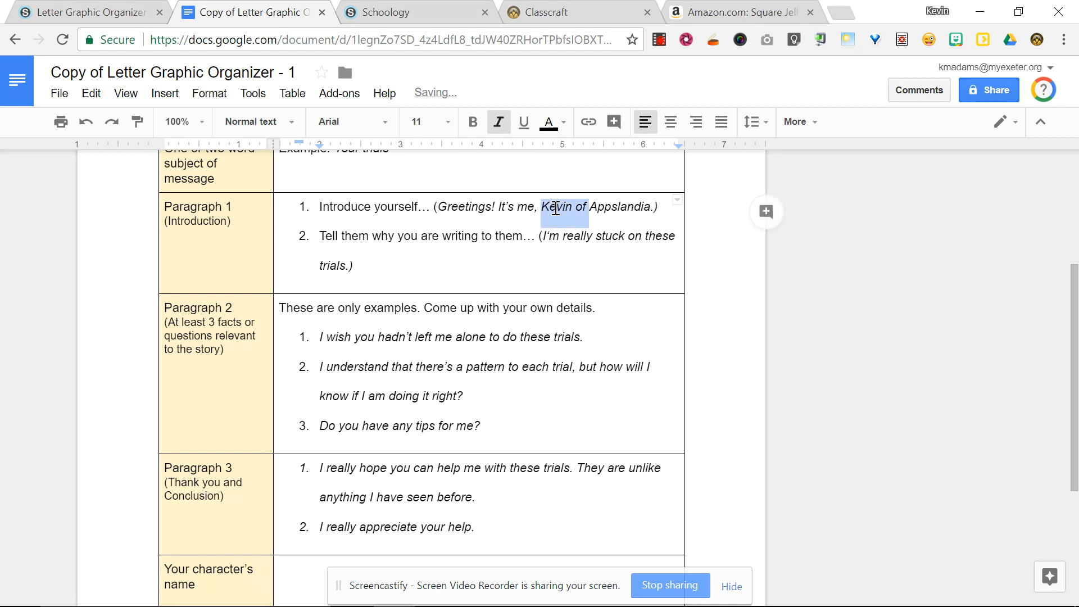
pyautogui.hotkey('ctrl', 'shift', 'Right')
pyautogui.hotkey('ctrl', 'Tab')
pyautogui.hotkey('ctrl', 'shift', 'Tab')
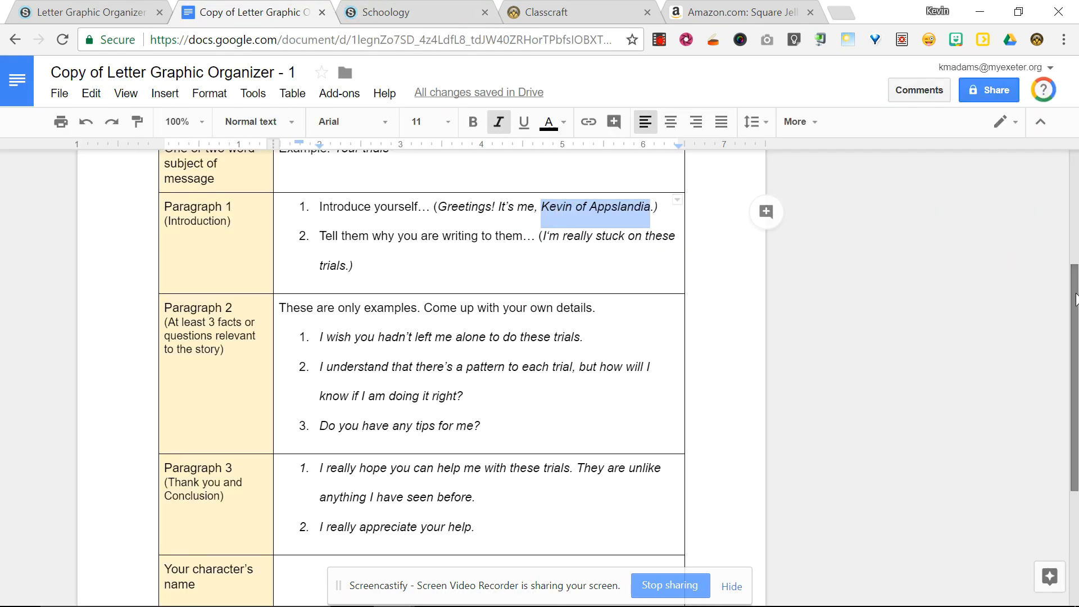
pyautogui.scroll(-3, 1057, 286)
pyautogui.click(460, 433)
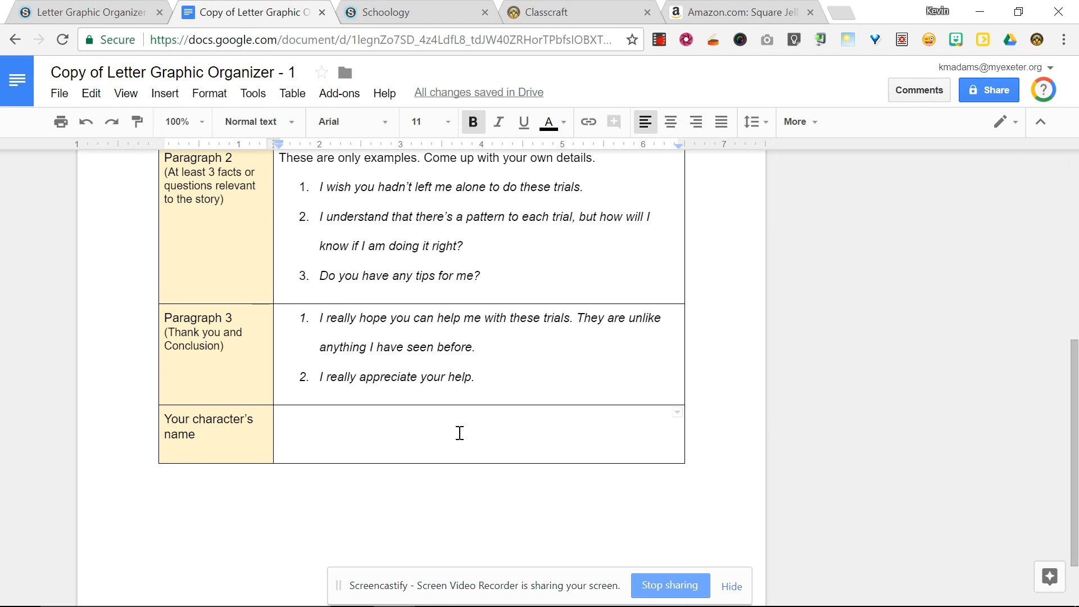
pyautogui.hotkey('ctrl', 'v')
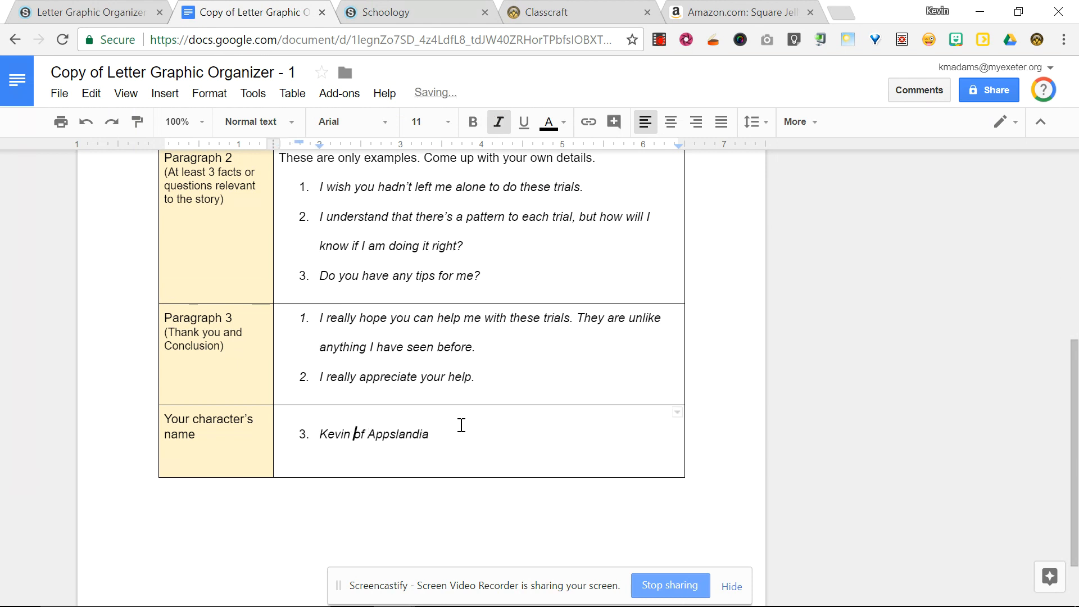
pyautogui.press('BackSpace')
# - Return to the Schoology assignment, make a copy of the Child to Parent / Guardian organizer, and look through its sections
pyautogui.click(118, 13)
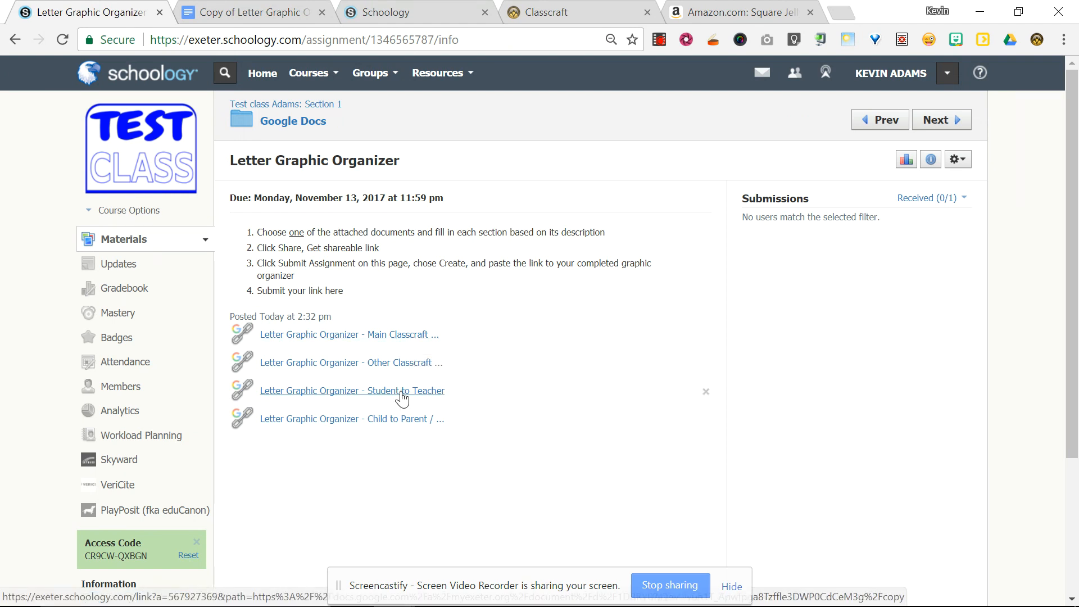
pyautogui.click(408, 421)
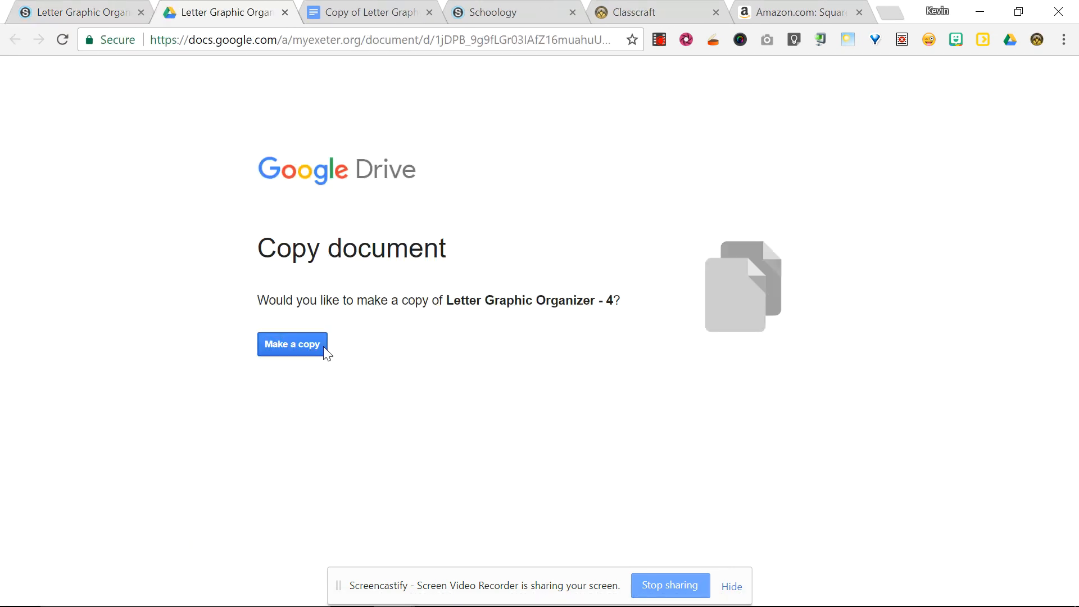
pyautogui.click(322, 347)
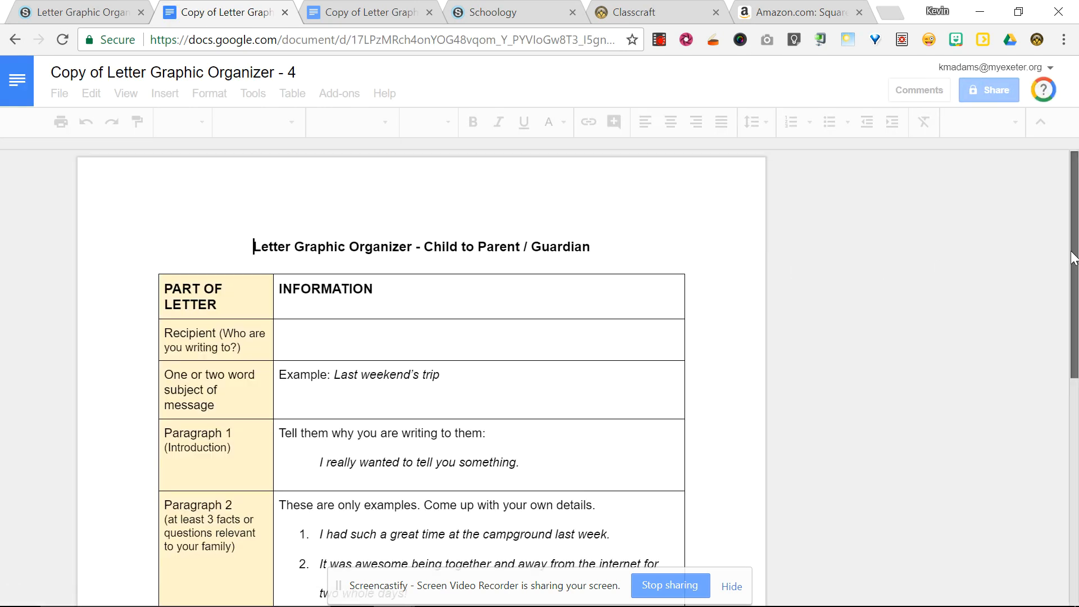
pyautogui.scroll(-2, 1071, 275)
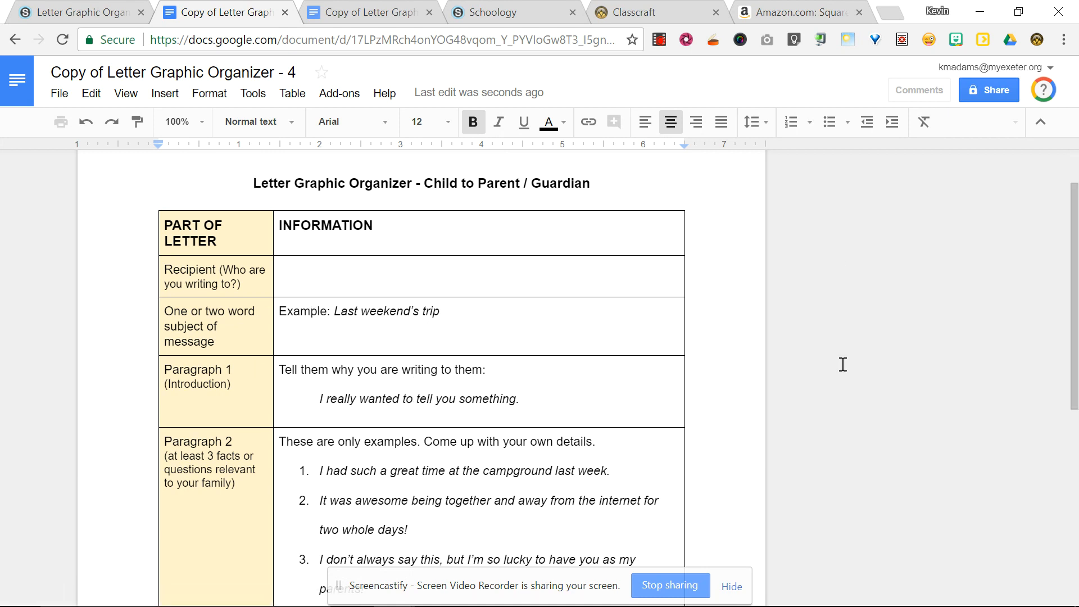
pyautogui.moveTo(1071, 291); pyautogui.dragTo(1072, 356)
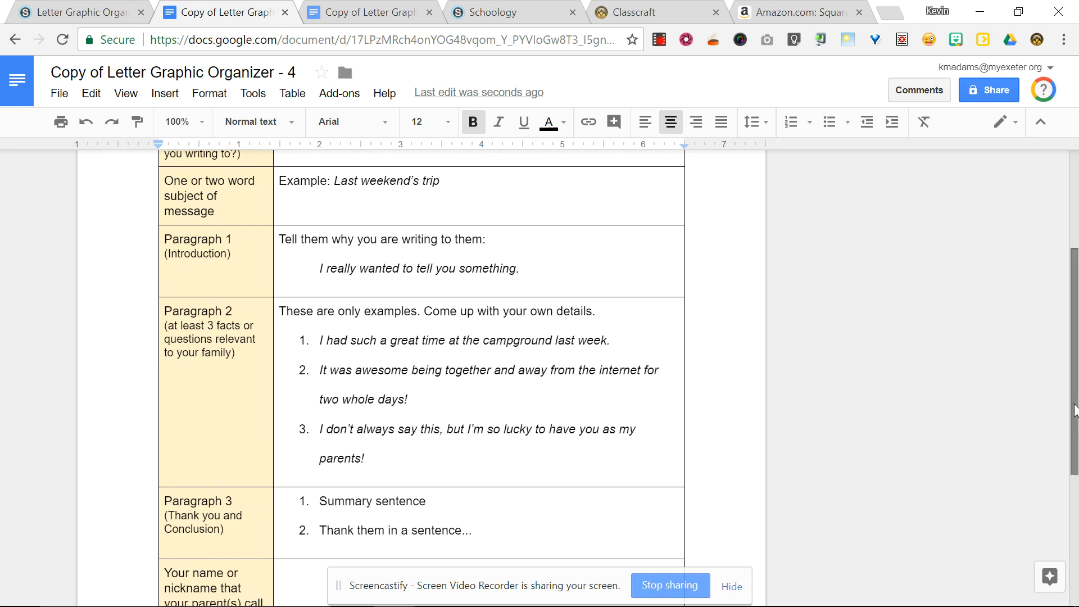
pyautogui.moveTo(1073, 409); pyautogui.dragTo(1073, 468)
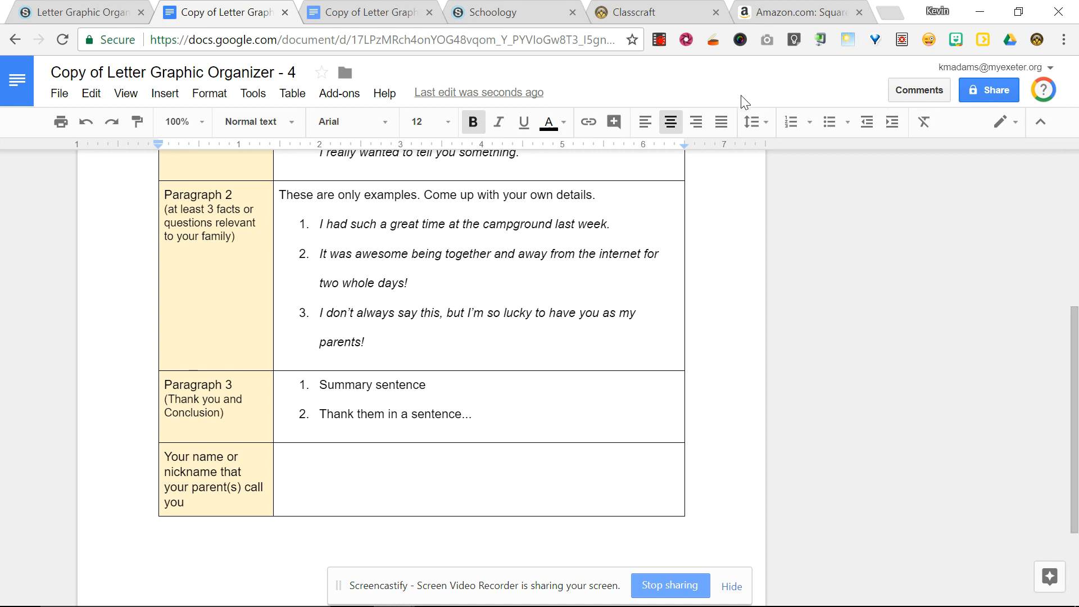
# - Turn on link sharing for the Child to Parent / Guardian organizer copy and copy its shareable link
pyautogui.click(997, 91)
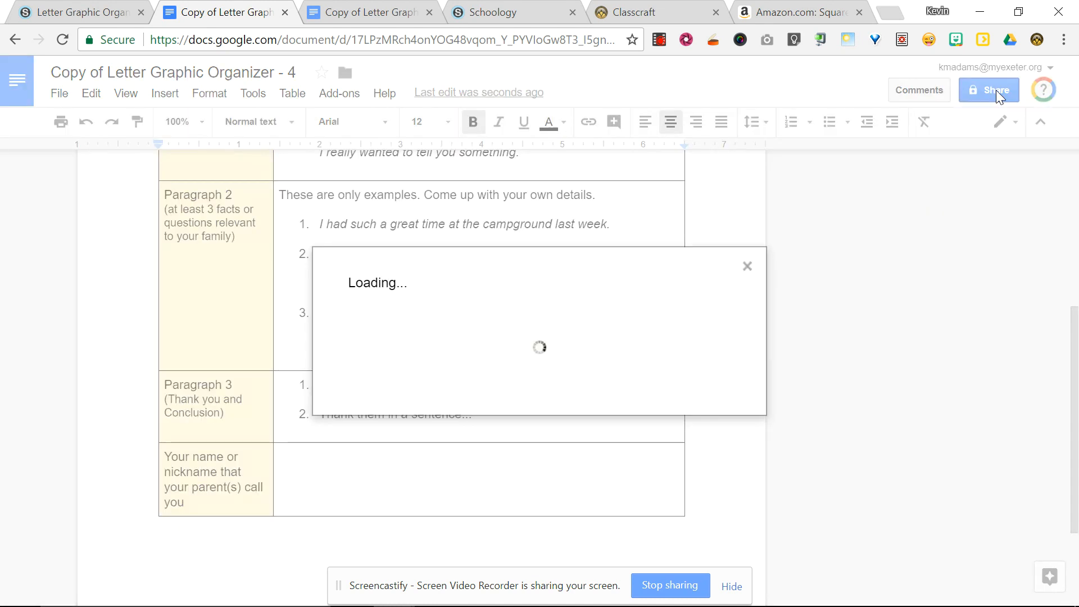
pyautogui.click(733, 252)
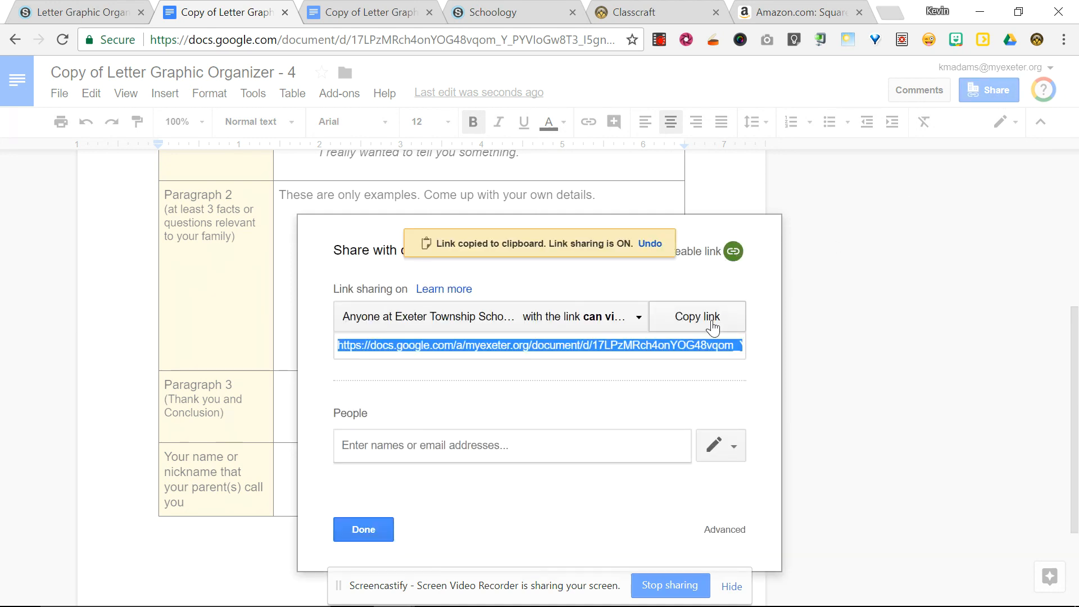
pyautogui.click(709, 326)
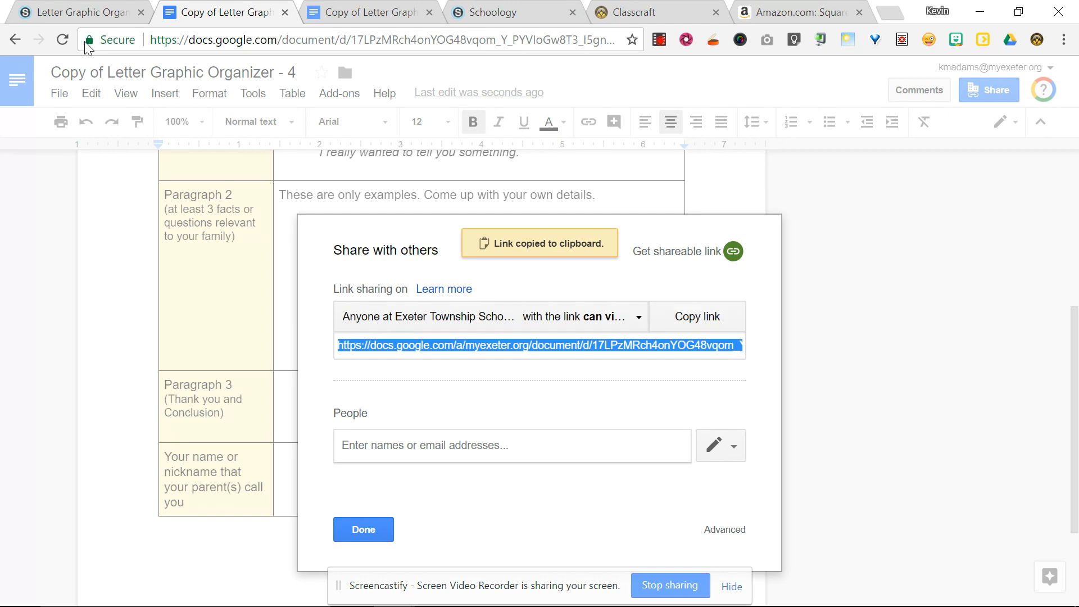
# - Switch back to the Letter Graphic Organizer assignment in Schoology and review its submission instructions and due date
pyautogui.click(73, 16)
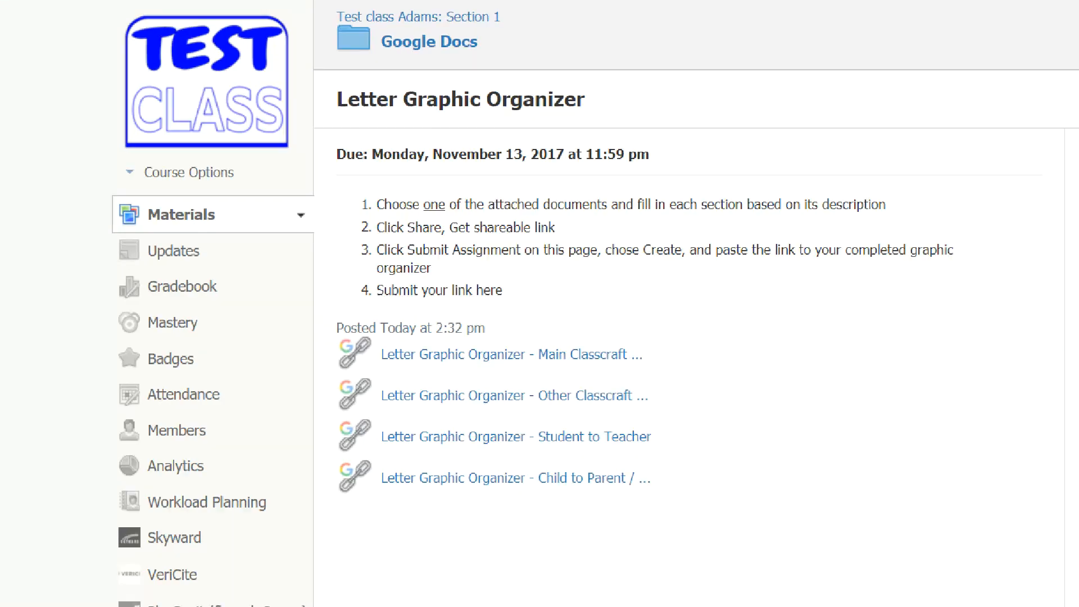
pyautogui.click(451, 256)
pyautogui.moveTo(489, 231)
pyautogui.mouseDown()
pyautogui.moveTo(358, 224)
pyautogui.moveTo(304, 325)
pyautogui.moveTo(463, 237)
pyautogui.moveTo(430, 233)
pyautogui.mouseUp()
pyautogui.press('Escape')
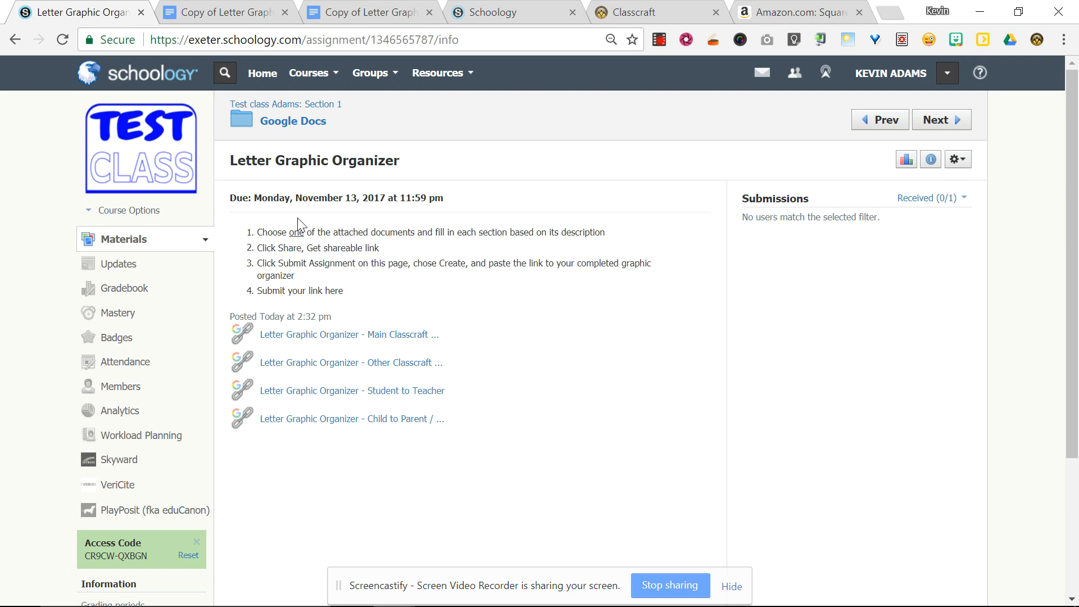
pyautogui.moveTo(259, 198); pyautogui.dragTo(385, 197)
pyautogui.click(383, 212)
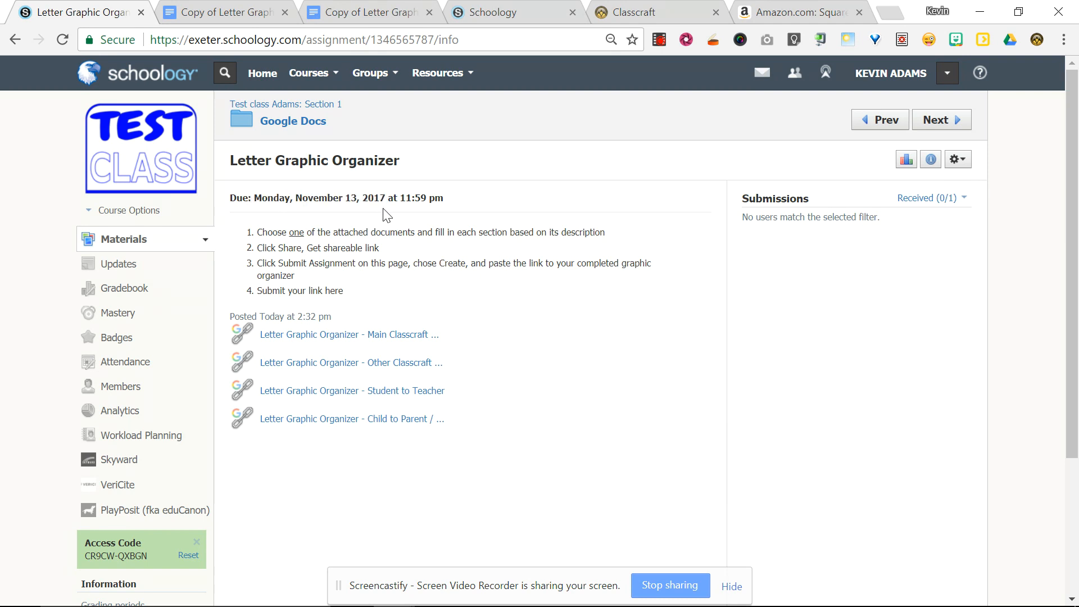